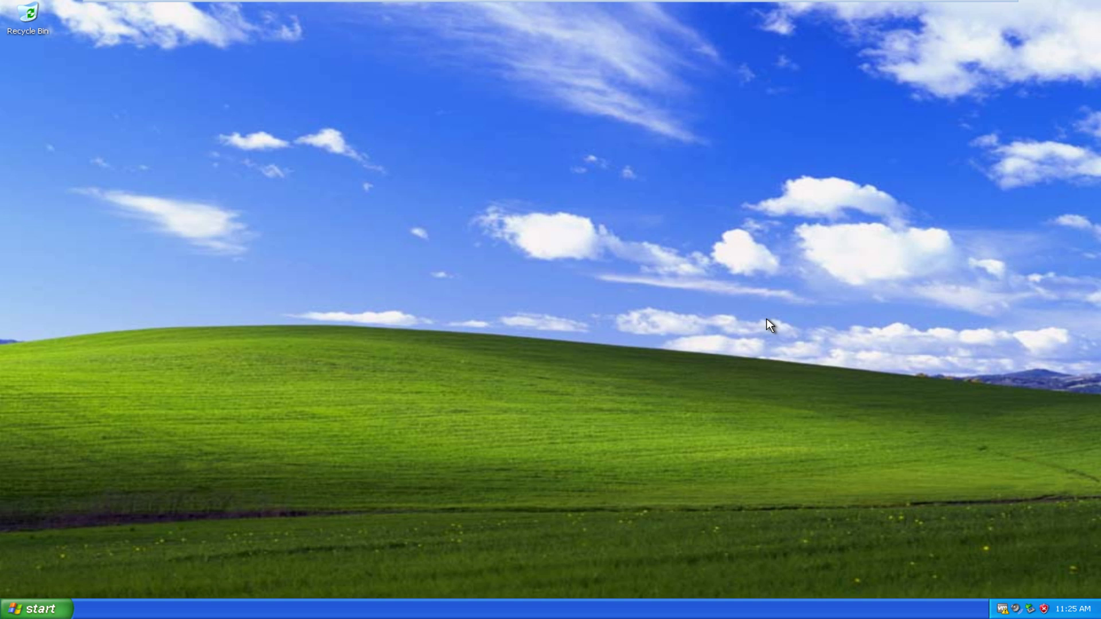
# Step: Open My Computer's properties to confirm Windows XP Professional Version 2002 with Service Pack 3
pyautogui.rightClick(485, 305)
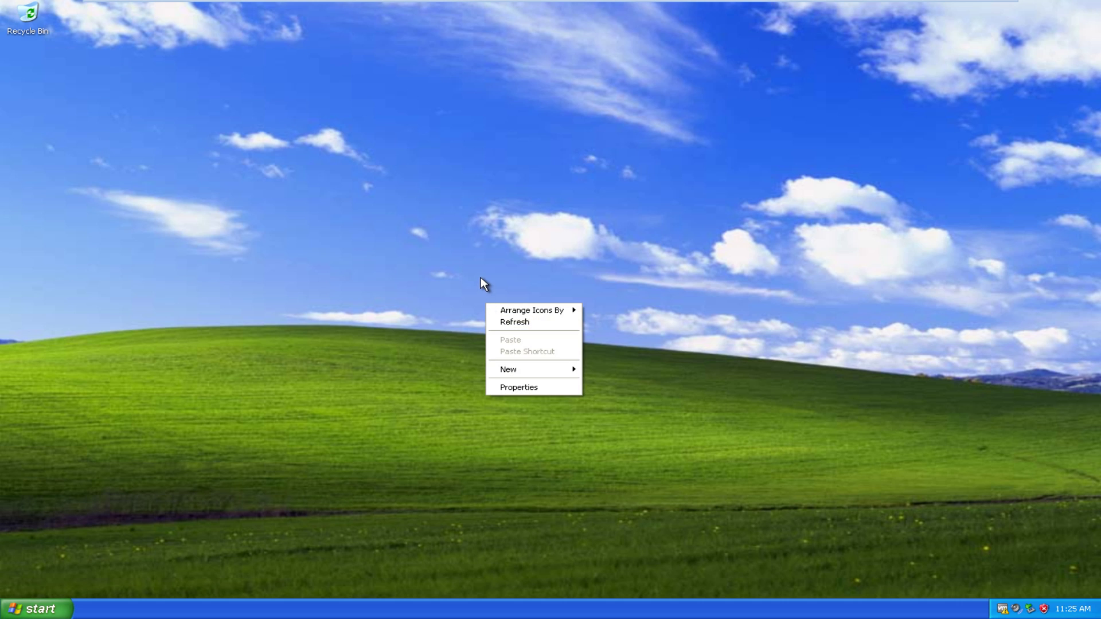
pyautogui.click(561, 263)
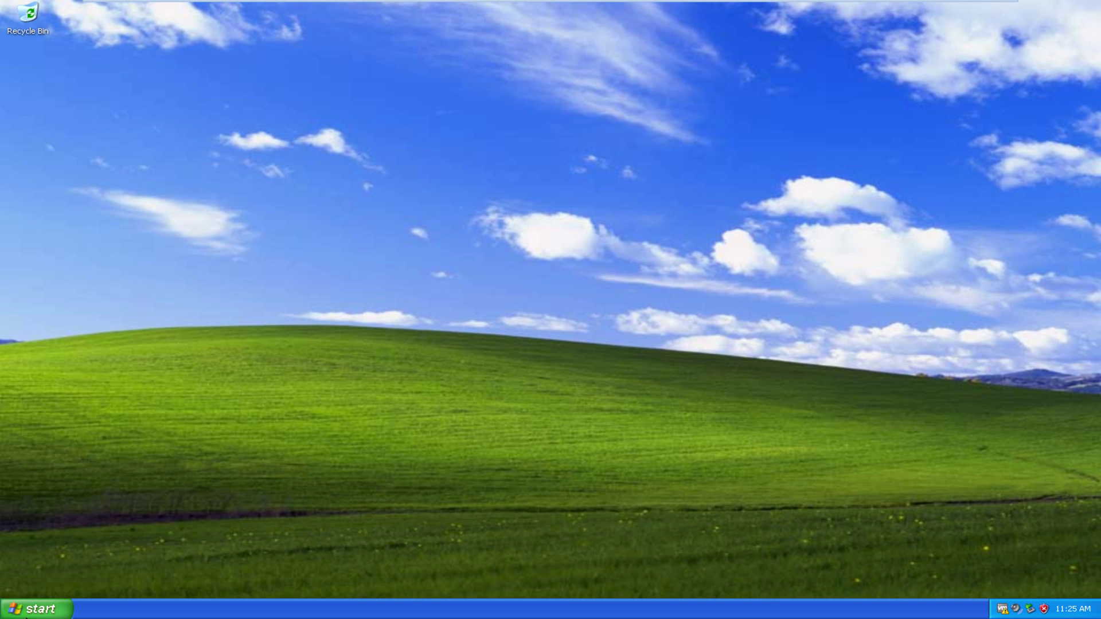
pyautogui.click(35, 609)
pyautogui.rightClick(192, 412)
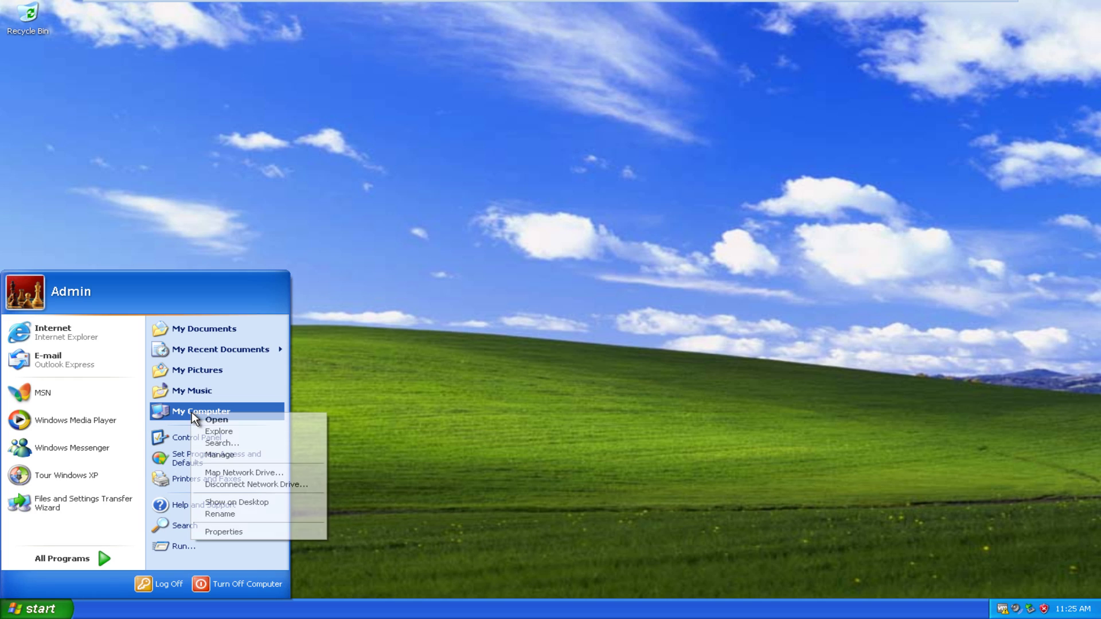
pyautogui.click(223, 531)
pyautogui.moveTo(181, 61); pyautogui.dragTo(315, 100)
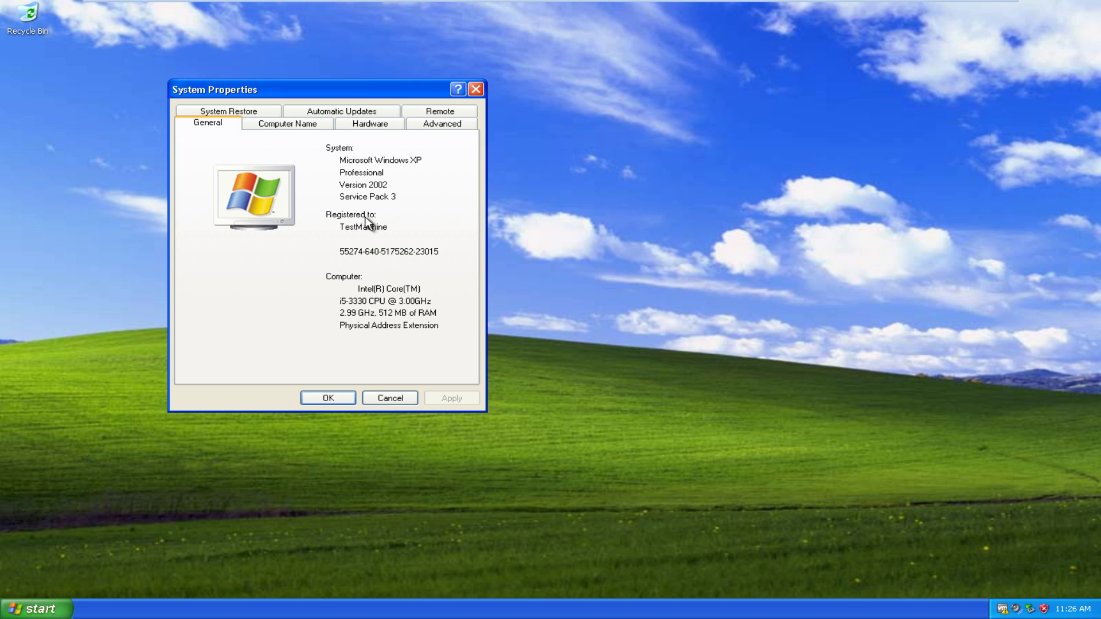
# Step: Create a New Text Document on the desktop and paste the three PosReady registry lines into it
pyautogui.click(476, 89)
pyautogui.press('super')
pyautogui.press('Escape')
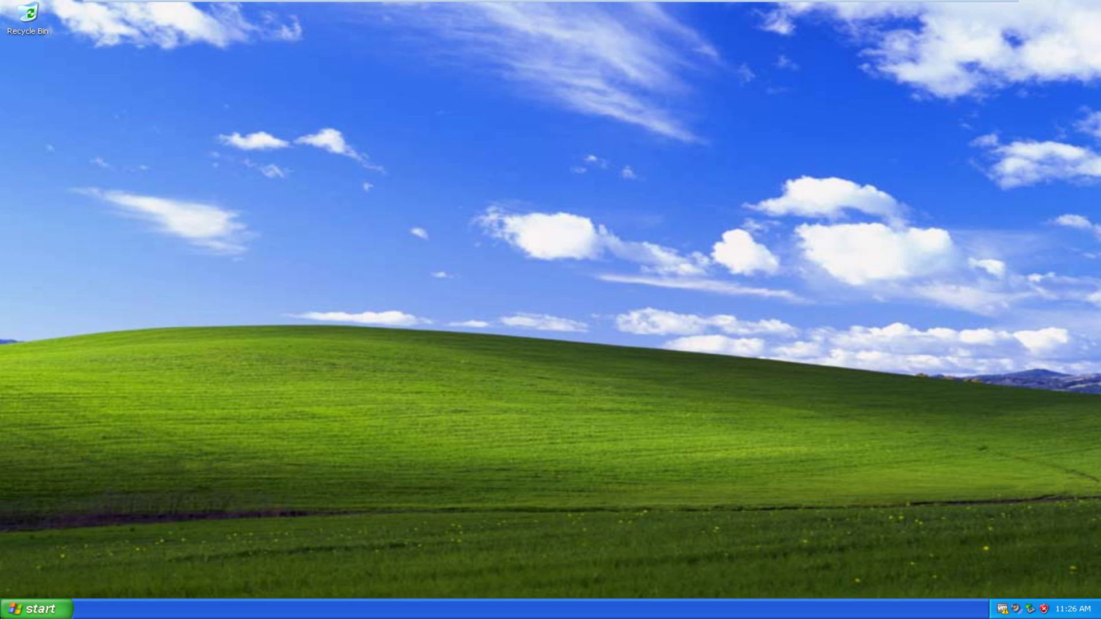
pyautogui.rightClick(24, 62)
pyautogui.moveTo(58, 122)
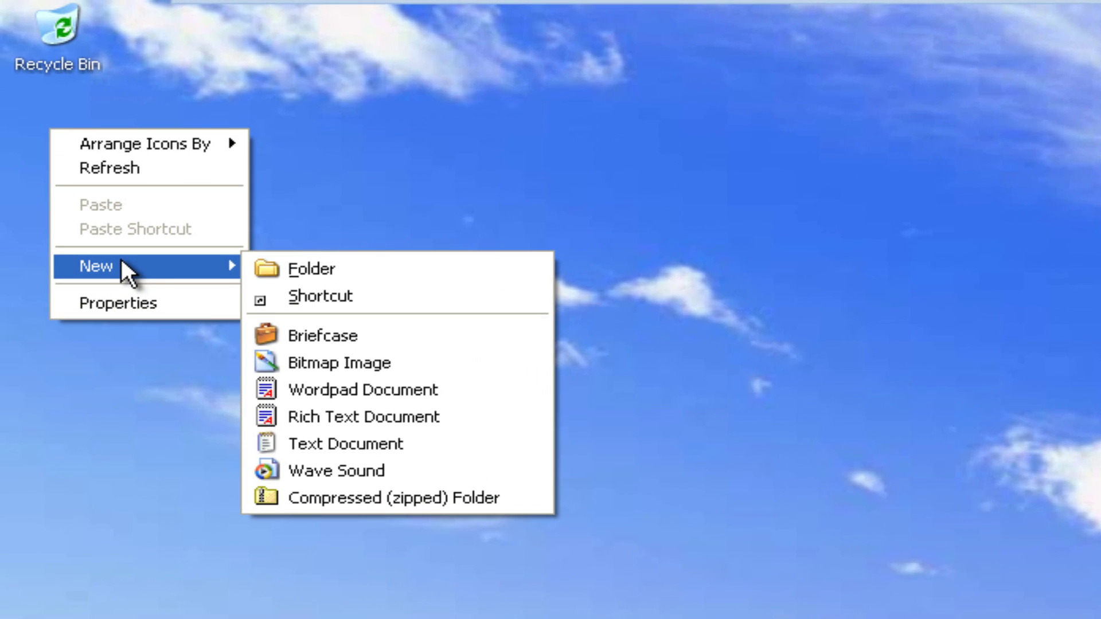
pyautogui.click(390, 445)
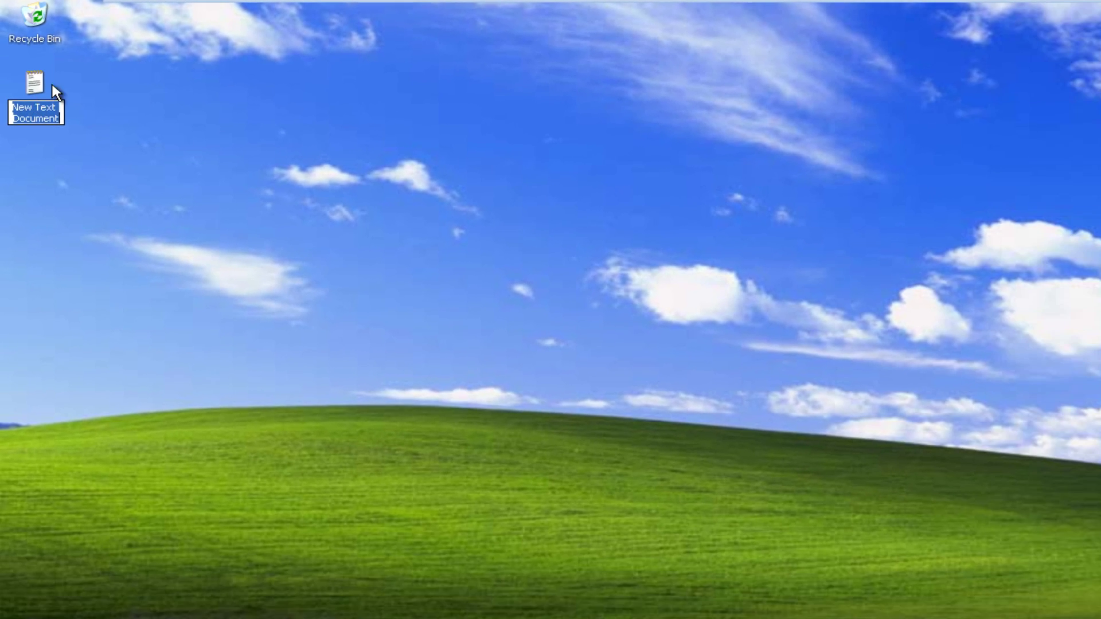
pyautogui.press('Return')
pyautogui.doubleClick(24, 66)
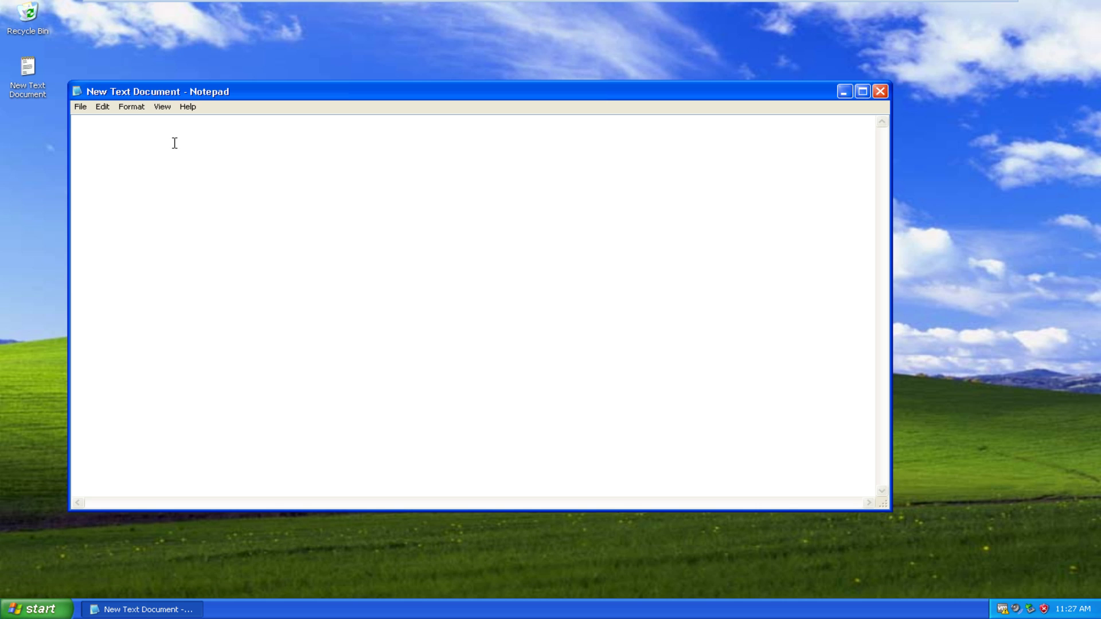
pyautogui.write('Windows Registry Editor Version 5.00  [HKEY_LOCAL_MACHINE\\SYSTEM\\WPA\\PosReady]  "Installed"=dword:00000001')
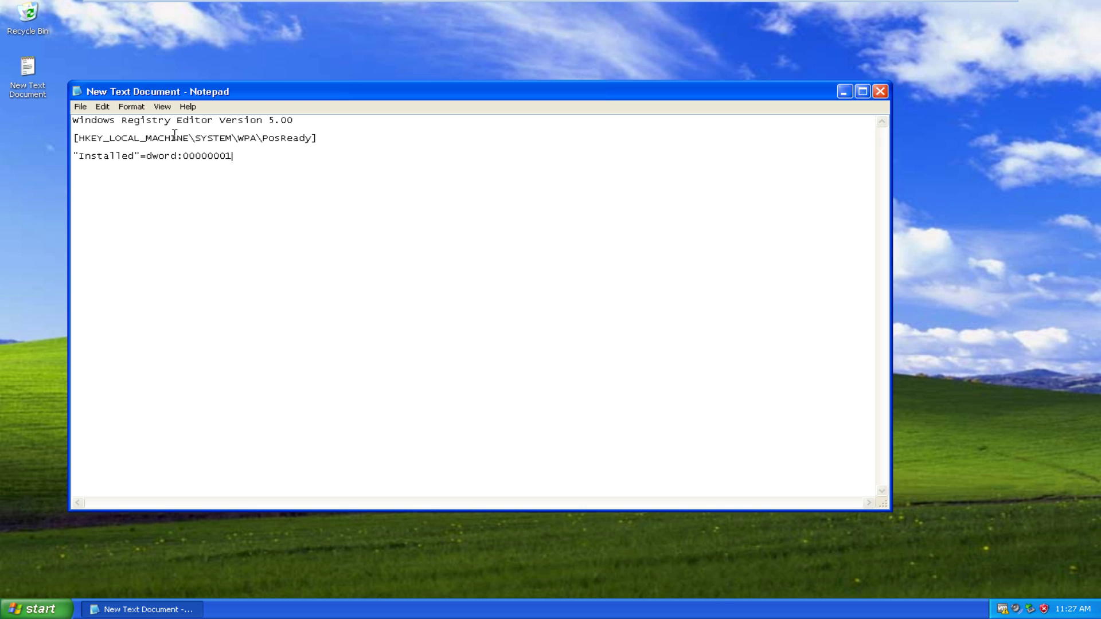
# Step: Save the Notepad registry text to the desktop as xpupdate.reg
pyautogui.click(75, 108)
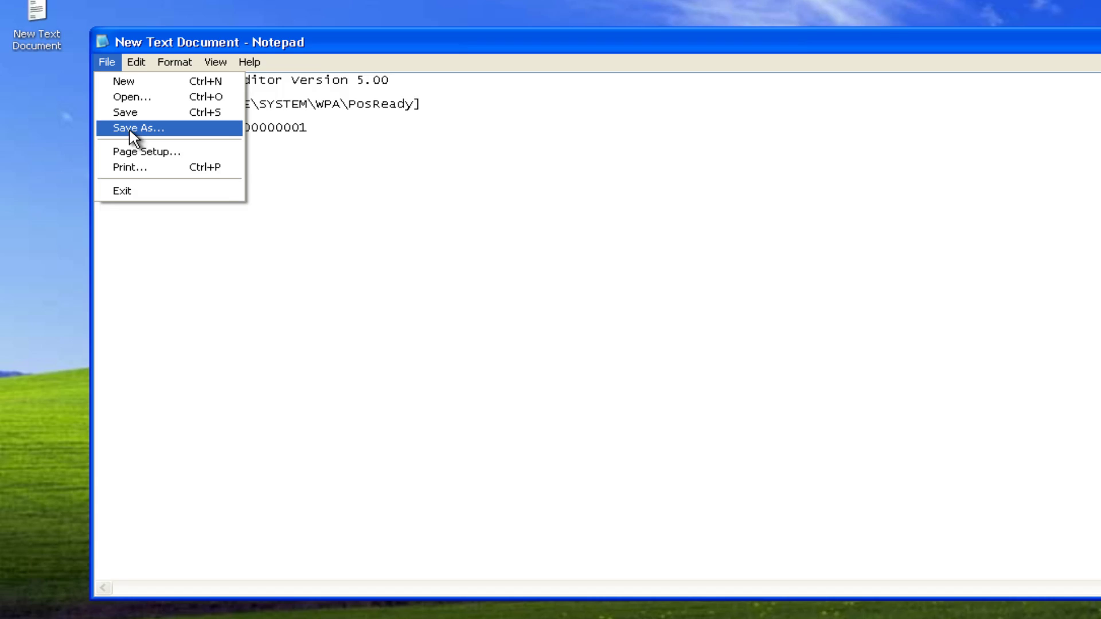
pyautogui.click(131, 129)
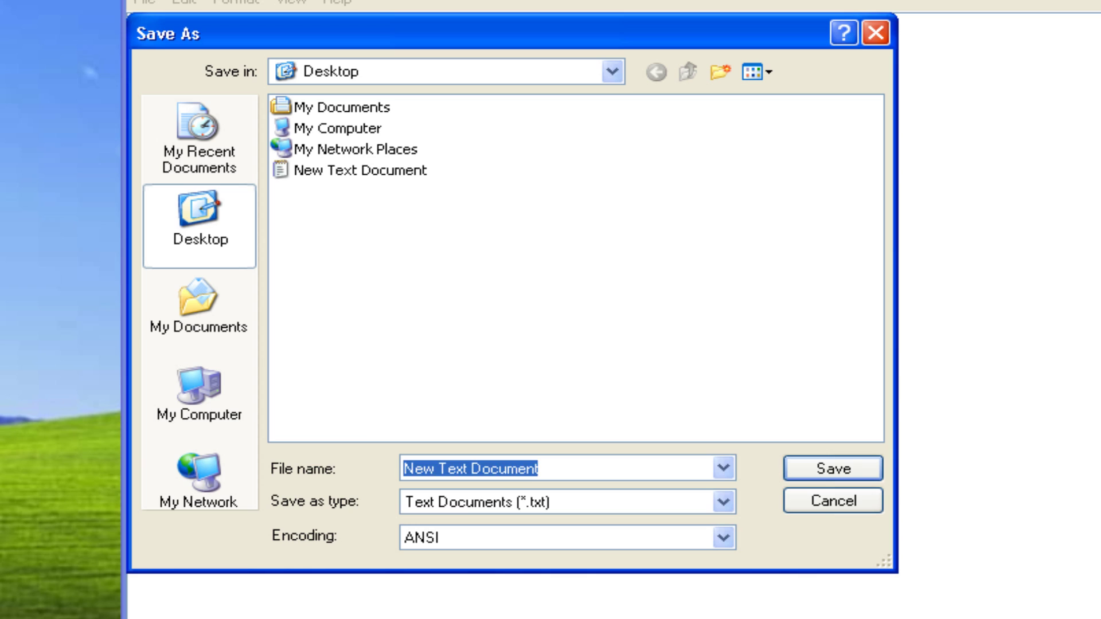
pyautogui.write('xpupd')
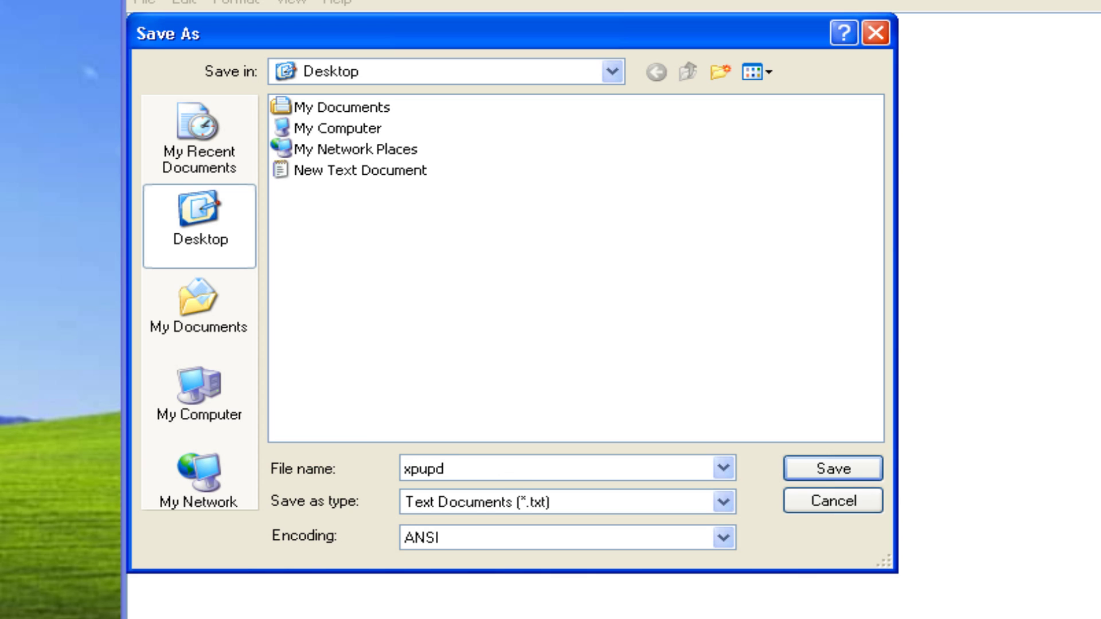
pyautogui.write('ate.reg')
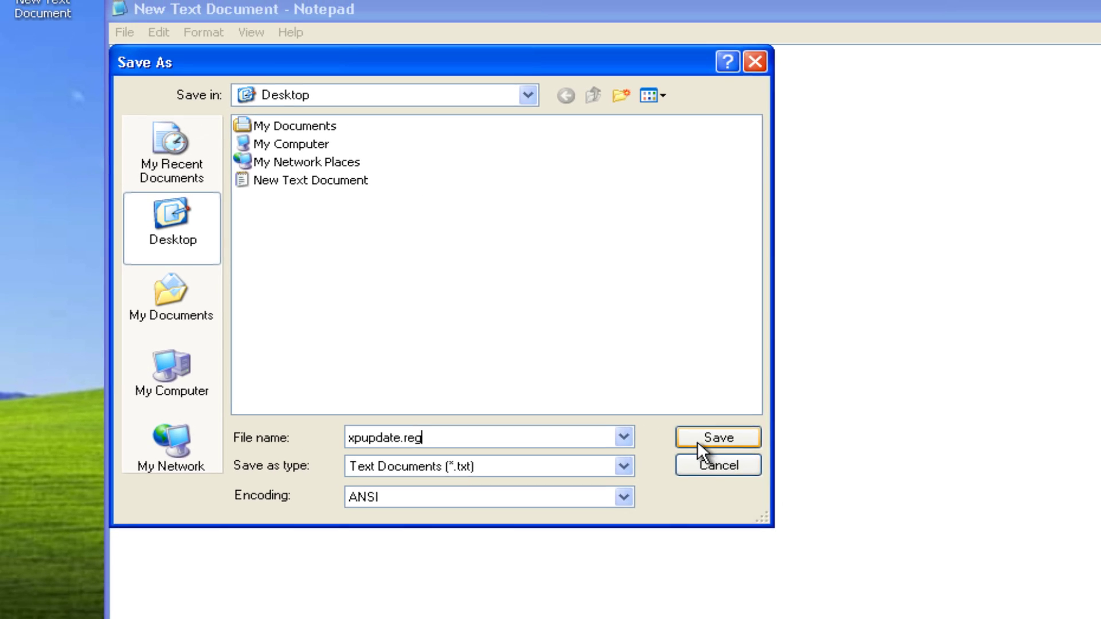
pyautogui.click(829, 470)
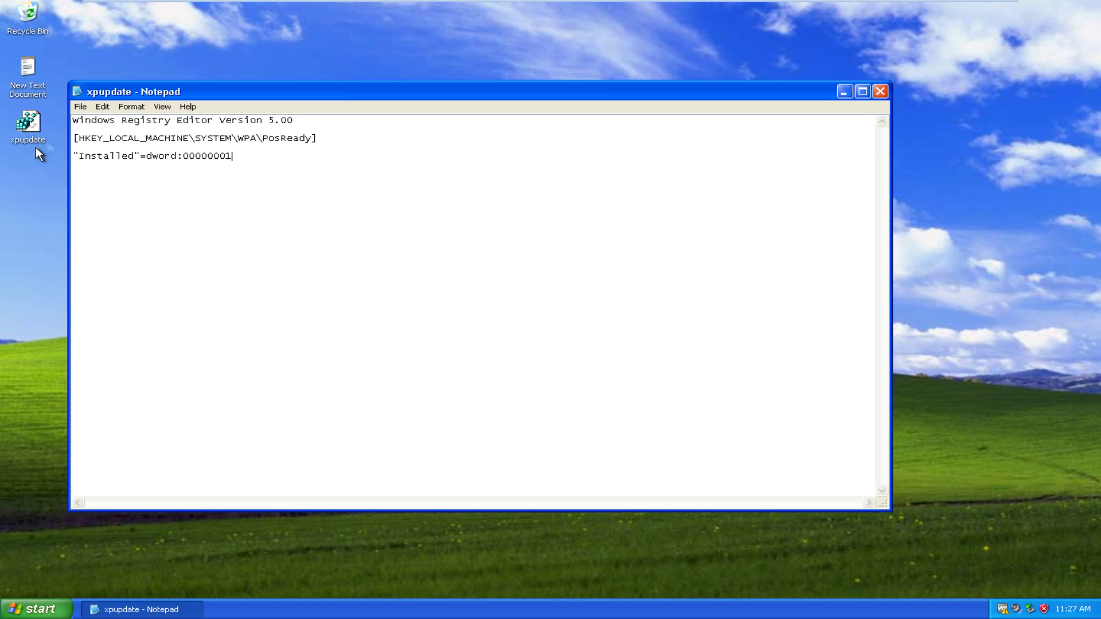
# Step: Close Notepad and merge xpupdate.reg into the registry, confirming and dismissing the success message
pyautogui.click(29, 125)
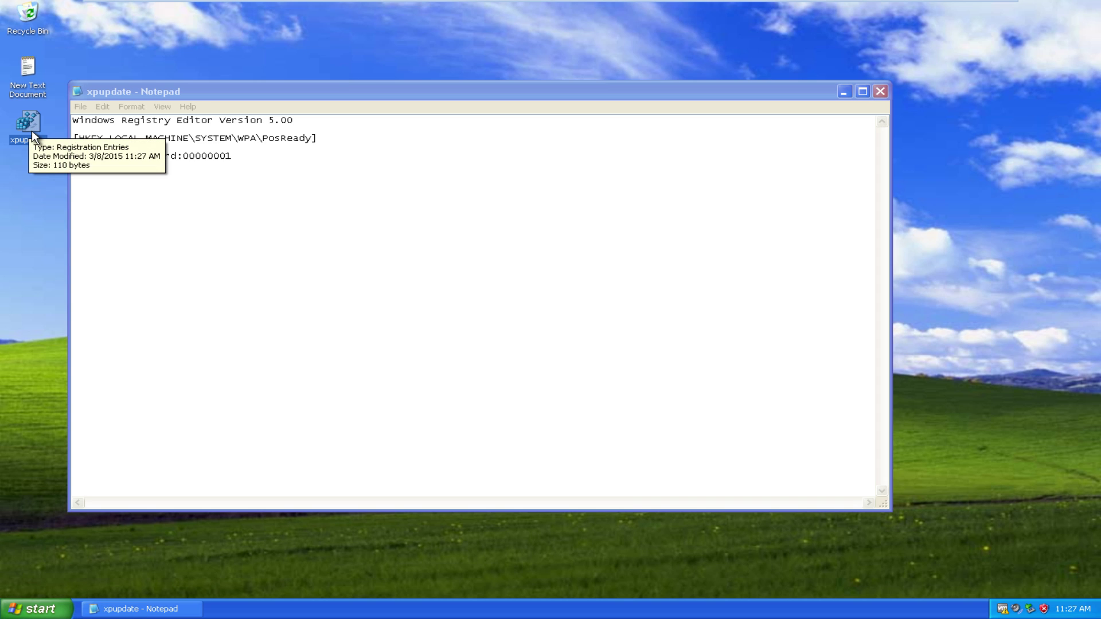
pyautogui.click(880, 92)
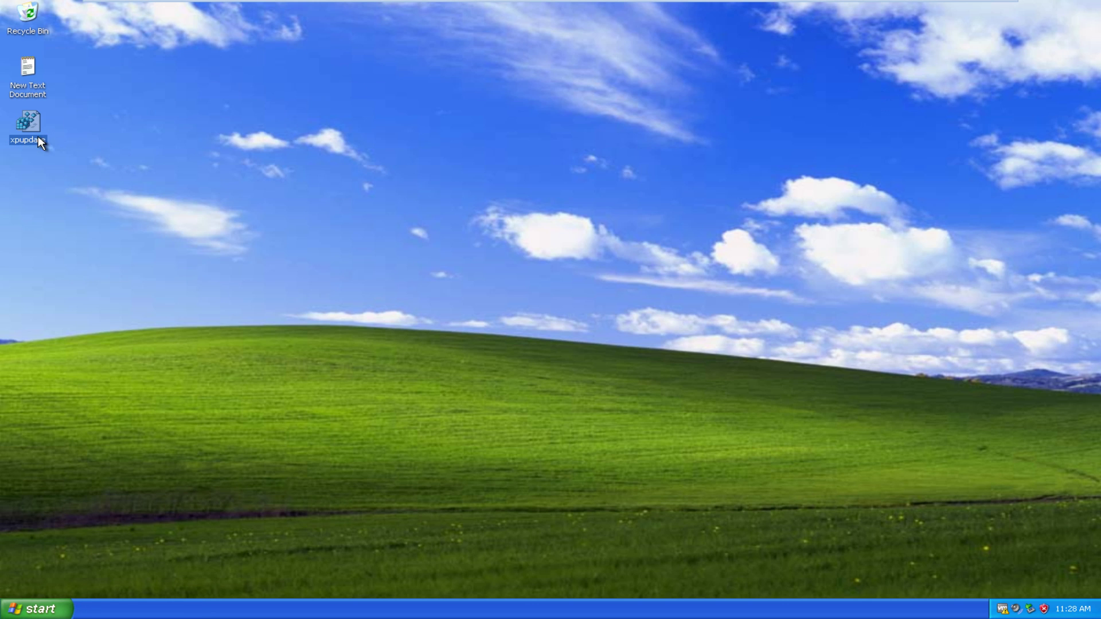
pyautogui.doubleClick(27, 121)
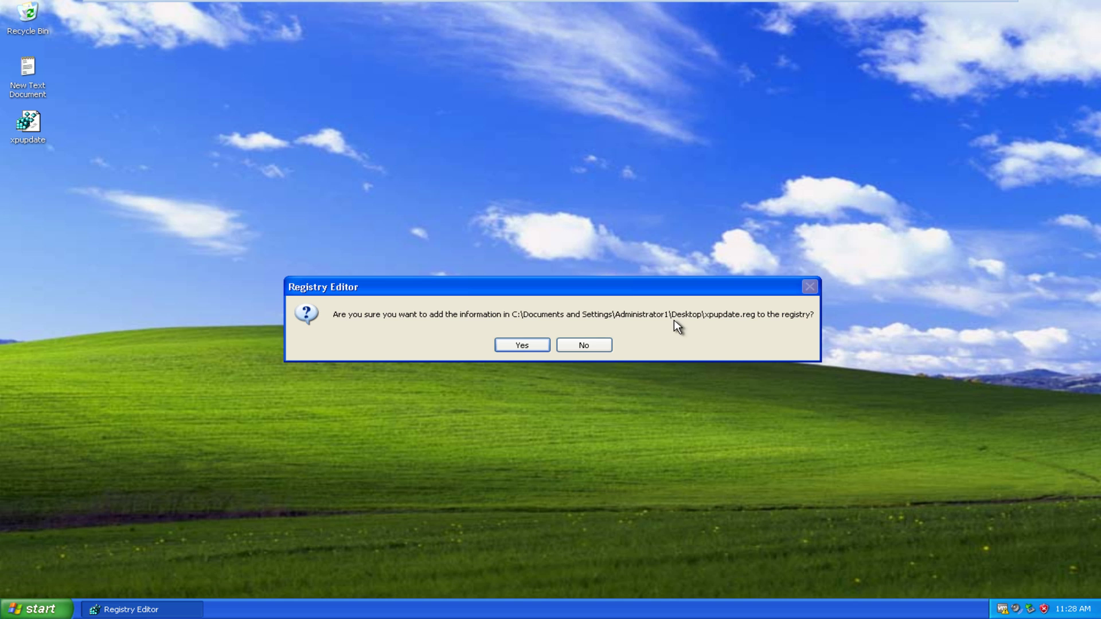
pyautogui.click(515, 346)
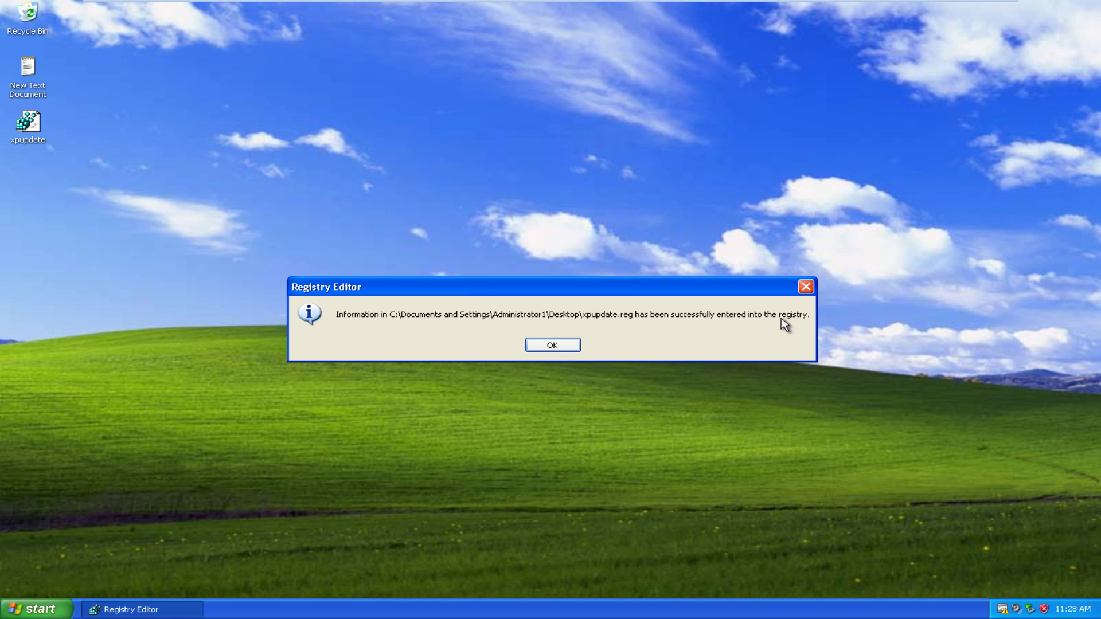
pyautogui.click(545, 345)
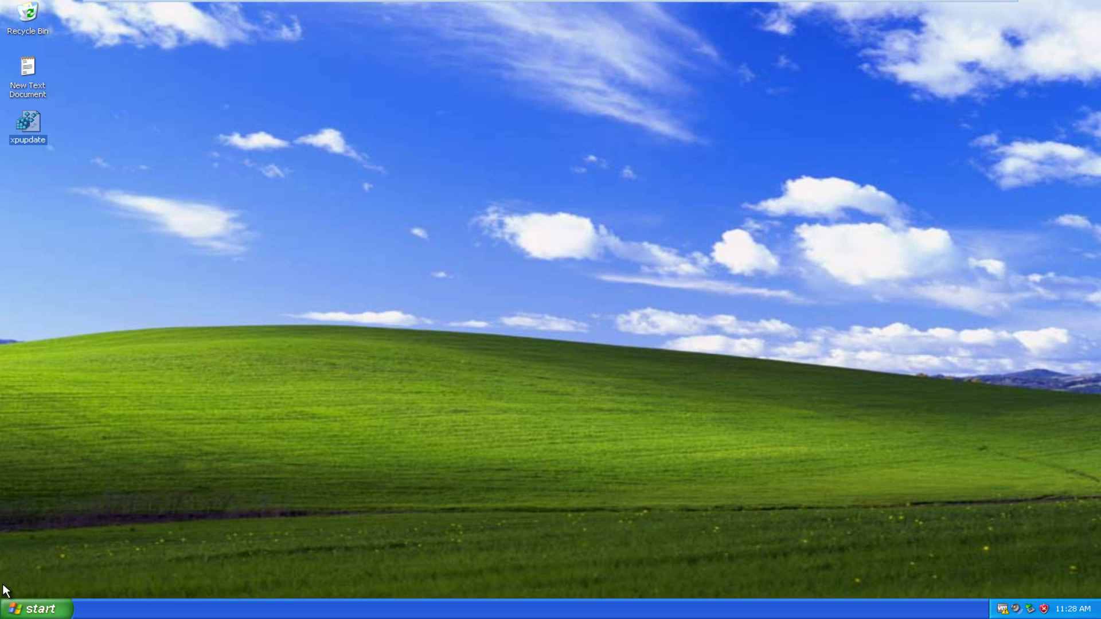
# Step: Launch Windows Update from Control Panel's Security Center, maximize the browser, and run an Express scan
pyautogui.click(8, 607)
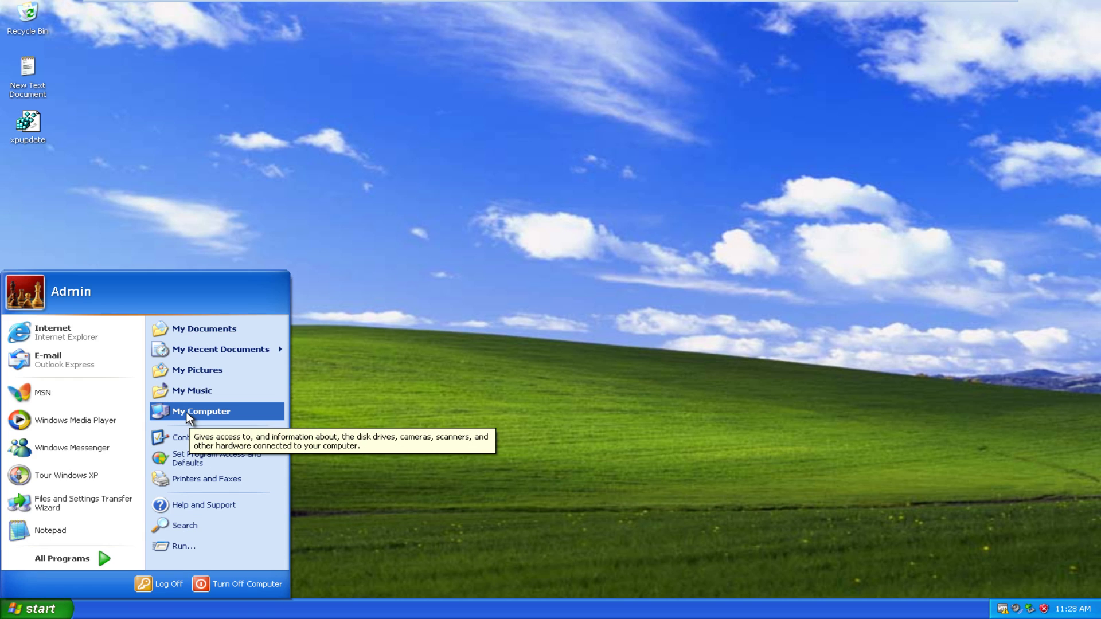
pyautogui.click(193, 436)
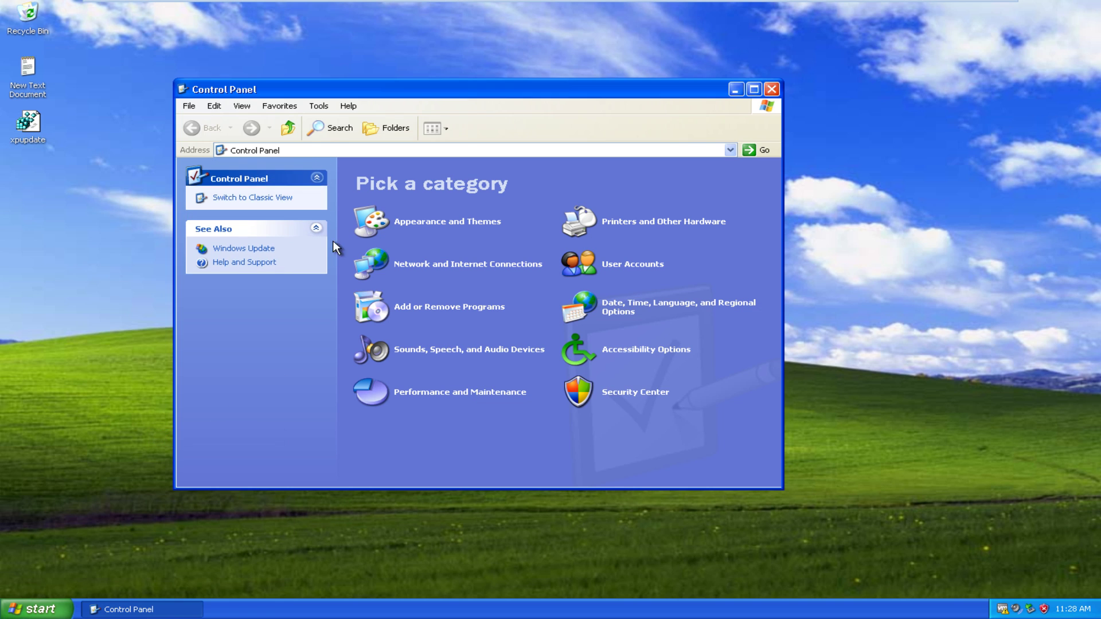
pyautogui.click(622, 393)
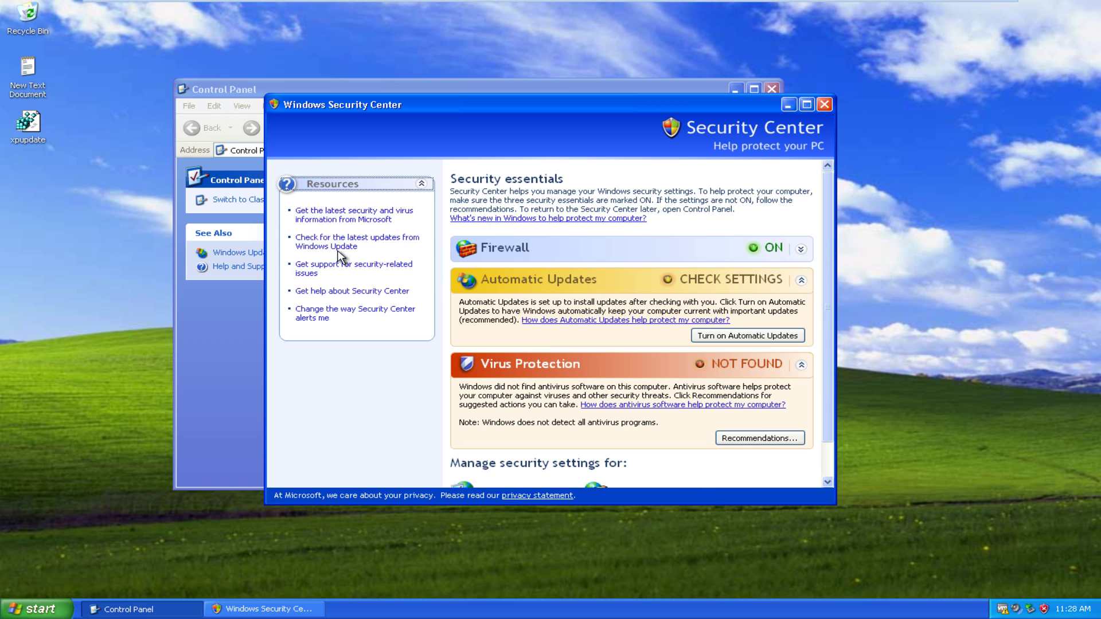
pyautogui.click(335, 251)
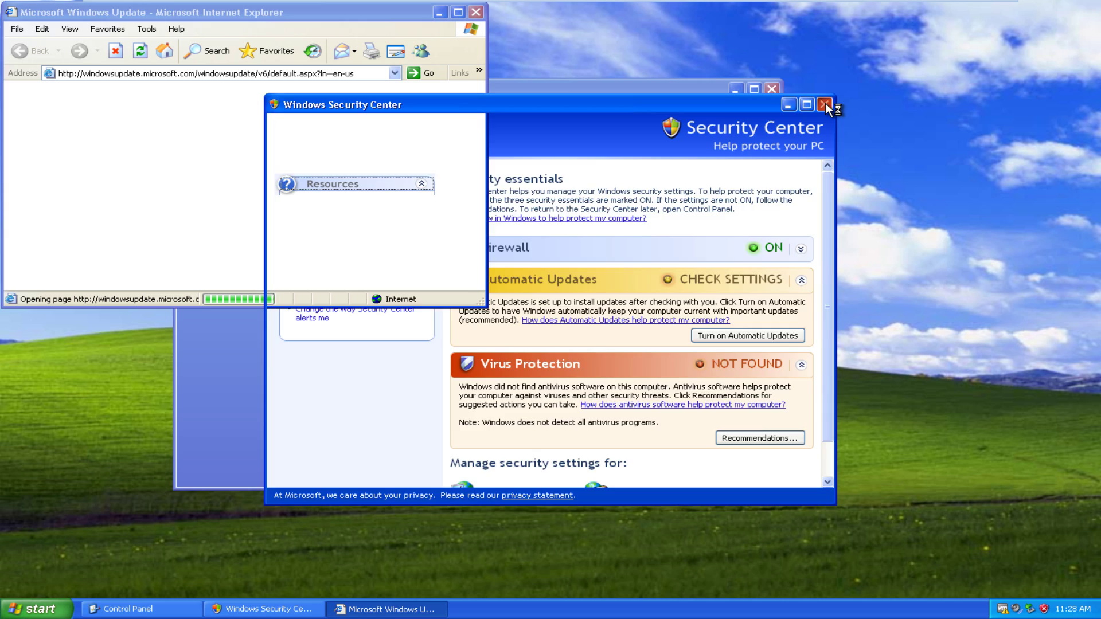
pyautogui.click(772, 88)
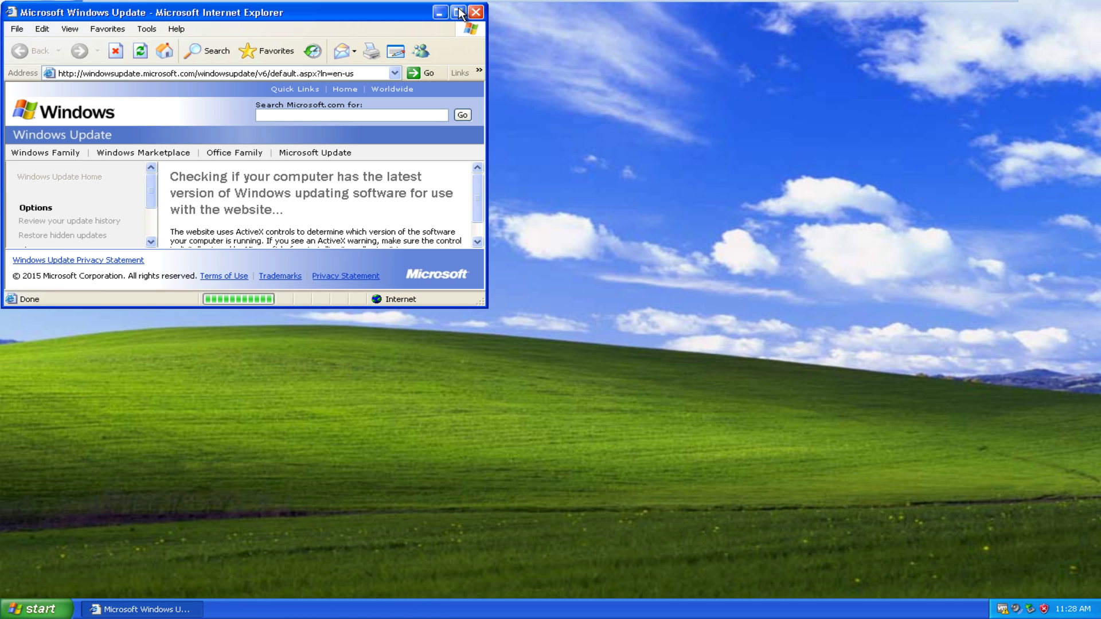
pyautogui.click(459, 12)
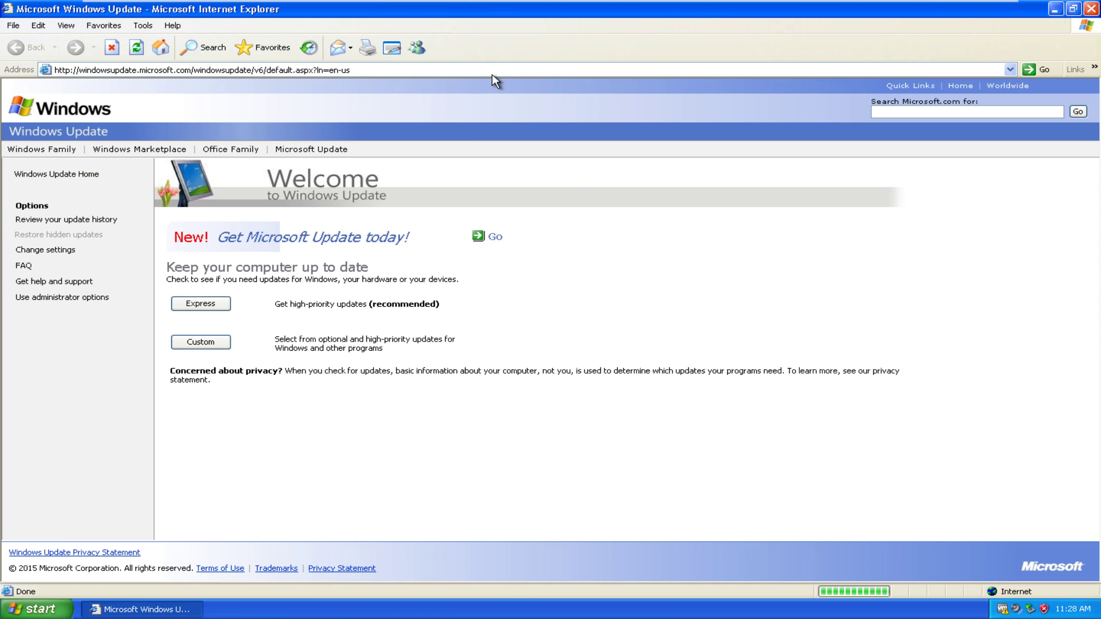
pyautogui.click(198, 304)
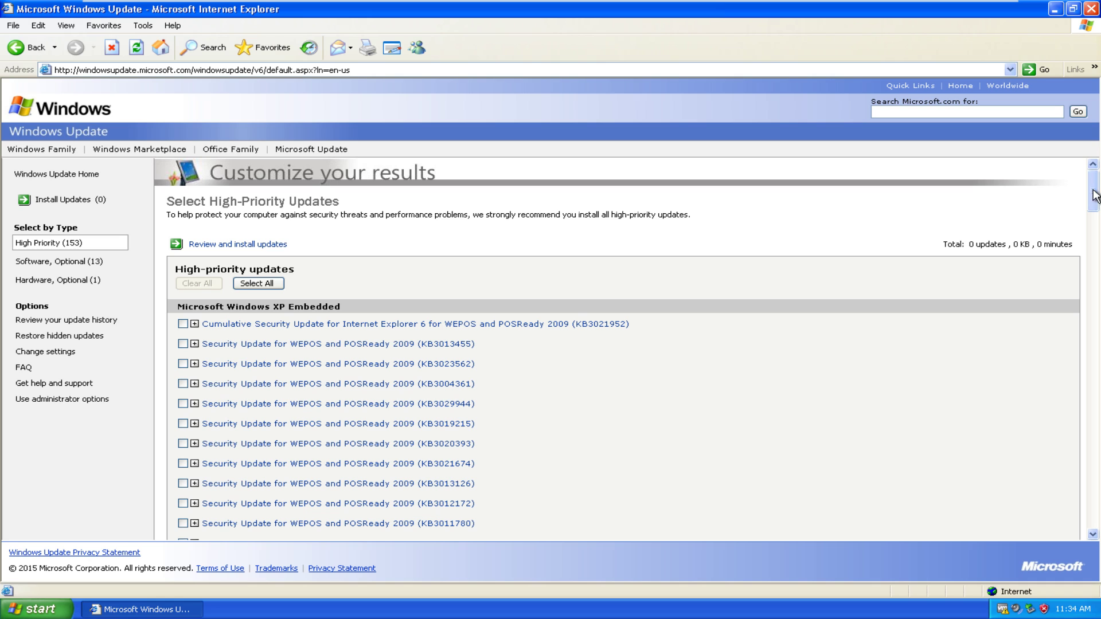
# Step: Expand the KB2957503 entry to see its 1.3 MB download size and view its details
pyautogui.scroll(-2, 405, 285)
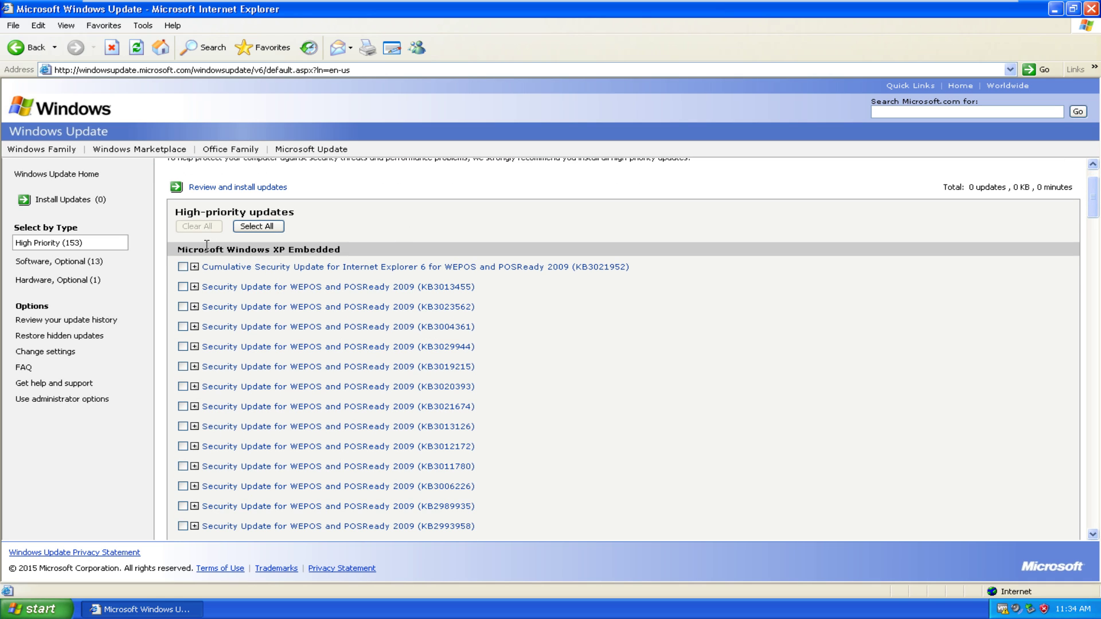
pyautogui.moveTo(177, 249); pyautogui.dragTo(341, 248)
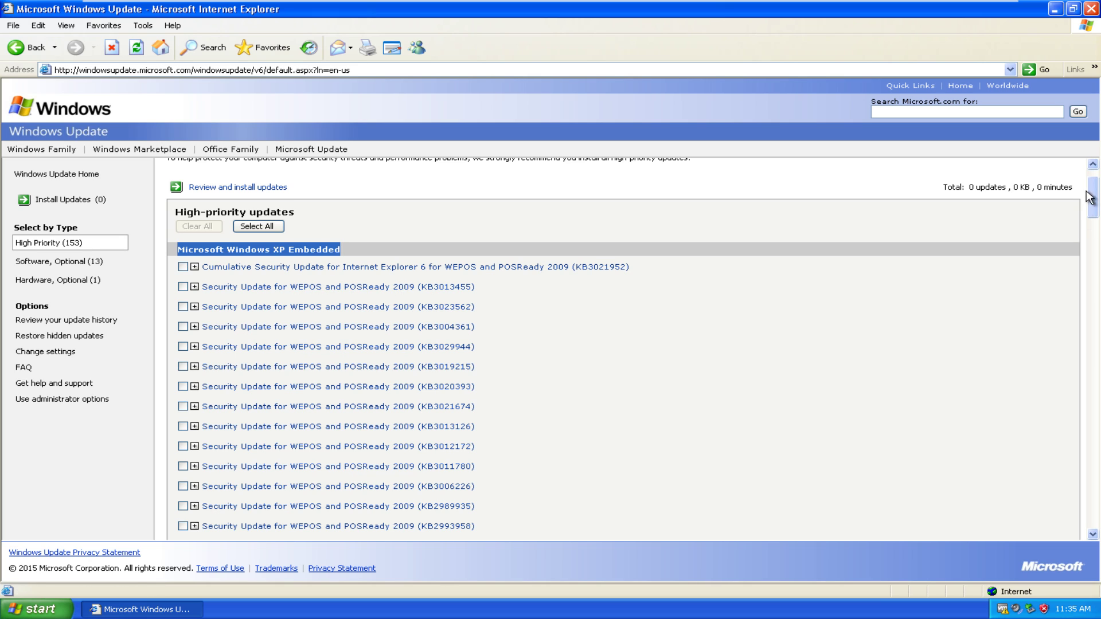
pyautogui.scroll(-10, 1098, 229)
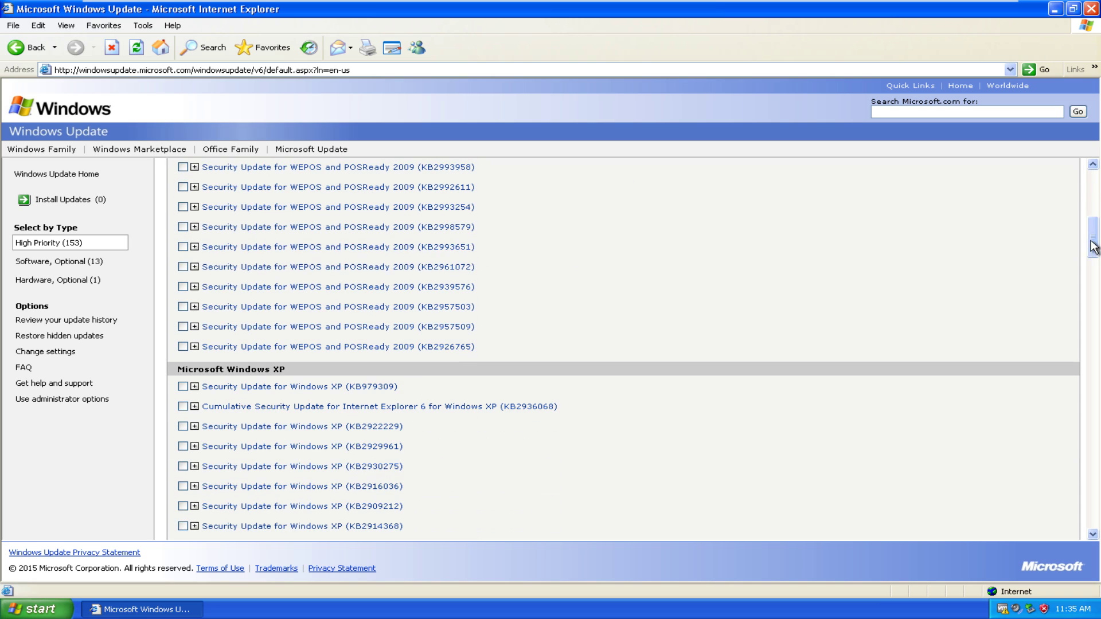
pyautogui.click(195, 308)
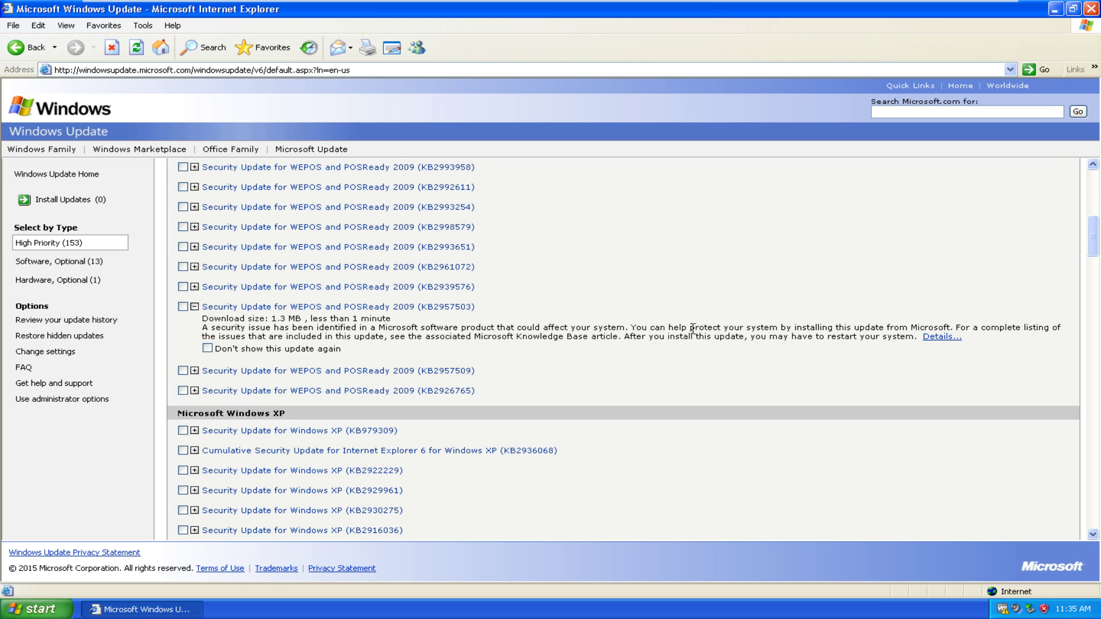
pyautogui.click(935, 338)
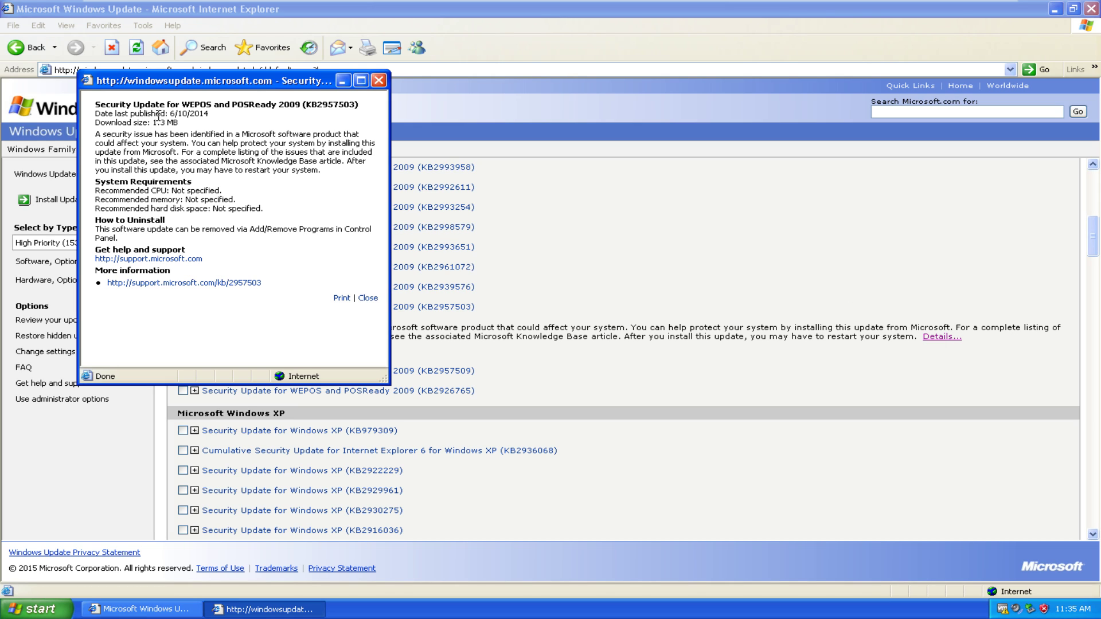
pyautogui.moveTo(170, 115); pyautogui.dragTo(210, 116)
# Step: Select updates KB3021952, KB3013455, KB3023562 and KB2957503, totalling 3.2 MB
pyautogui.click(379, 81)
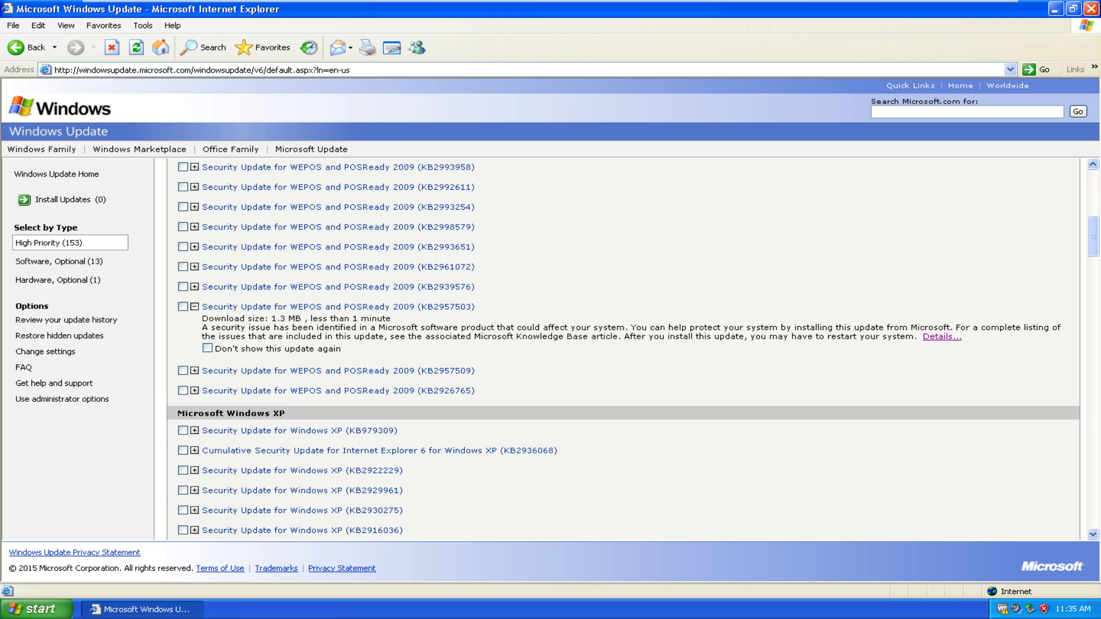
pyautogui.scroll(10, 1099, 225)
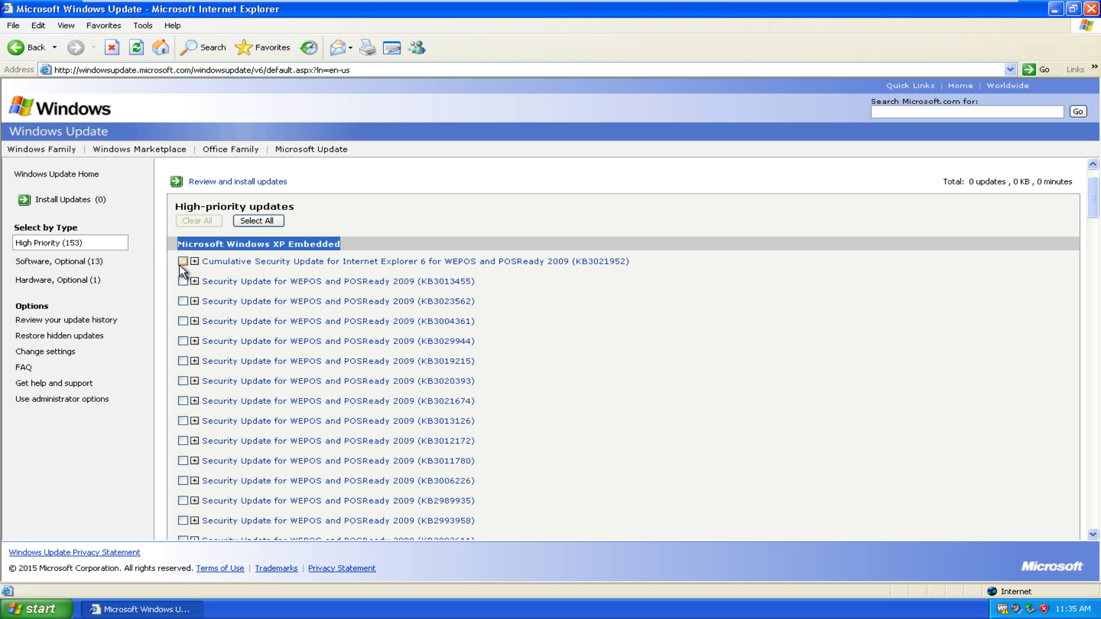
pyautogui.scroll(-2, 181, 270)
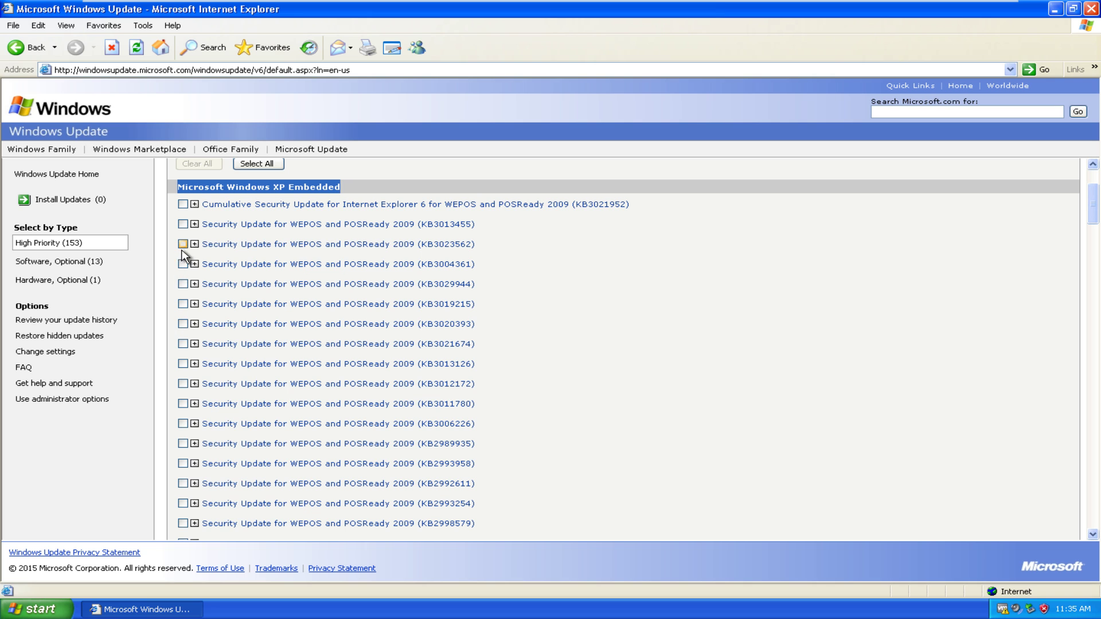
pyautogui.click(184, 205)
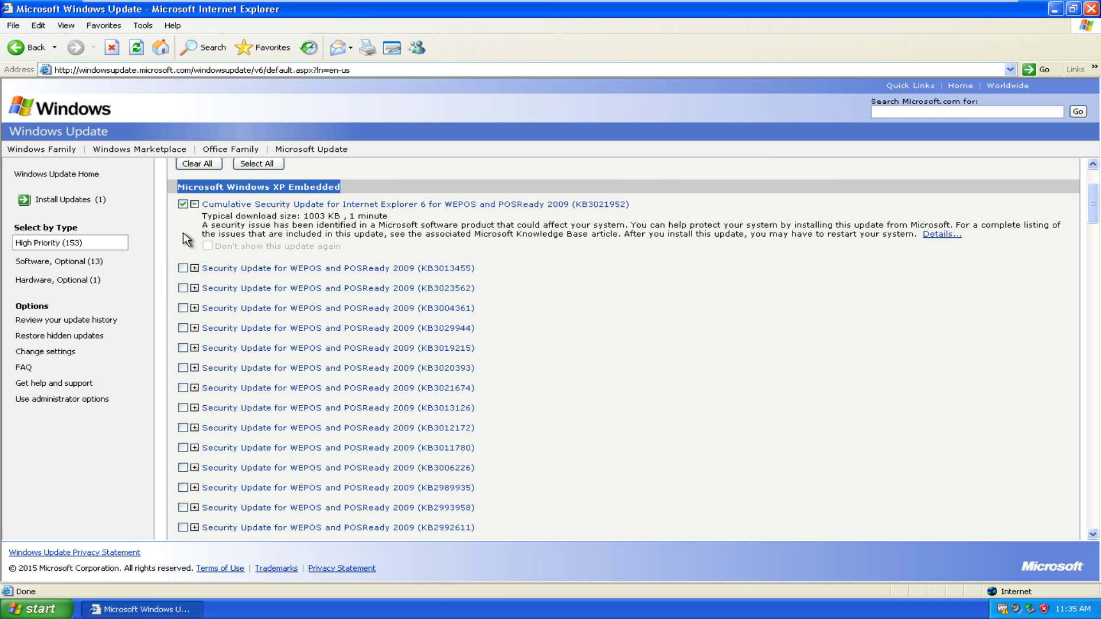
pyautogui.click(183, 268)
pyautogui.click(183, 332)
pyautogui.scroll(-2, 175, 309)
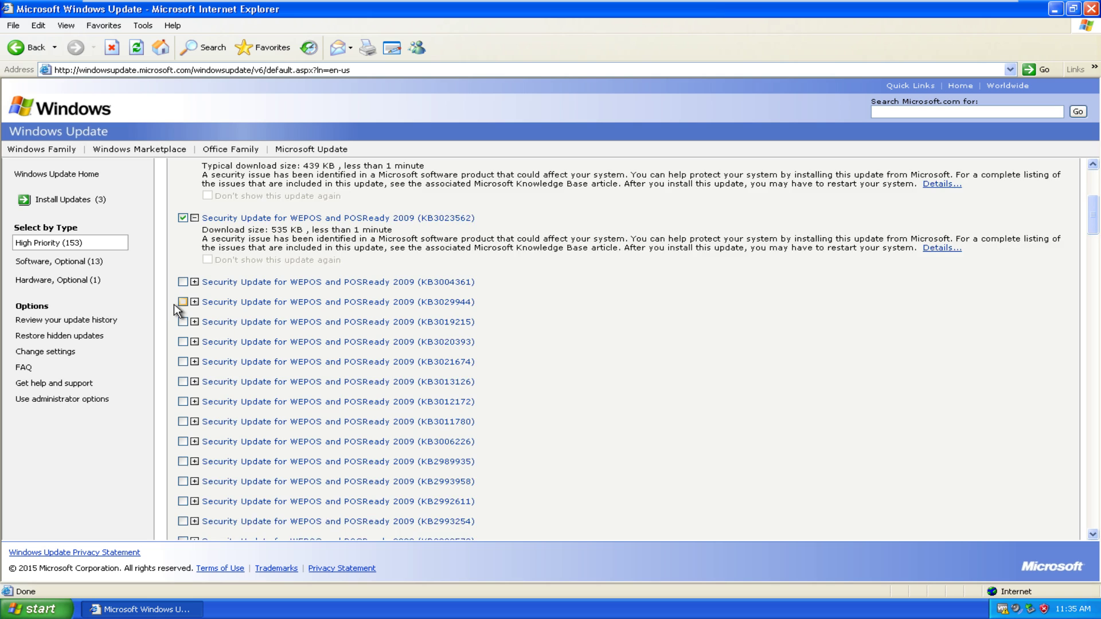
pyautogui.scroll(-4, 172, 305)
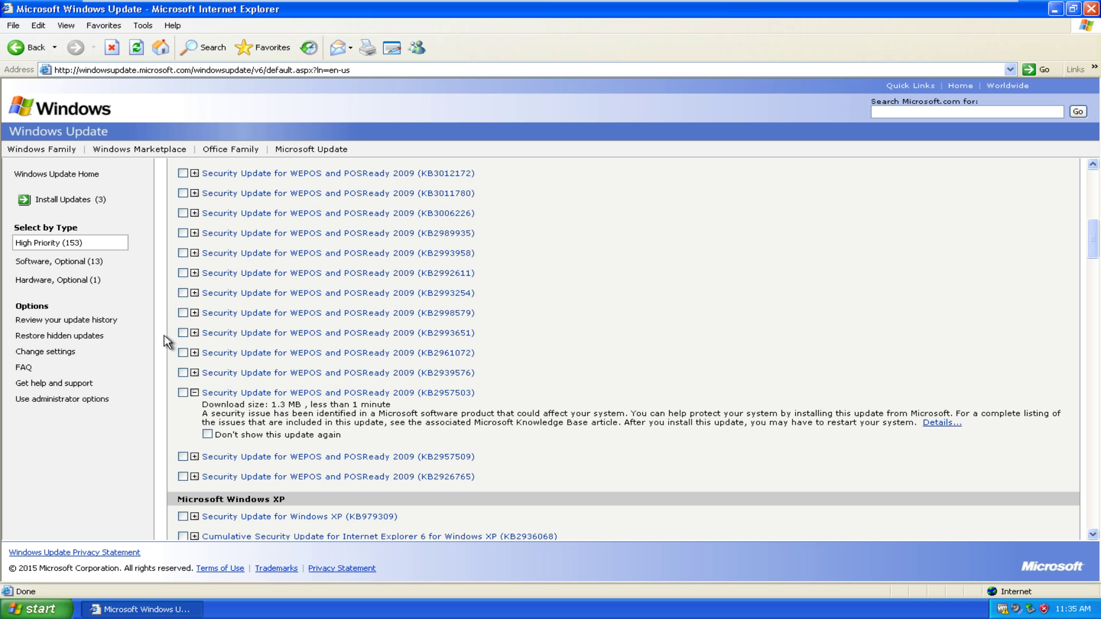
pyautogui.click(183, 393)
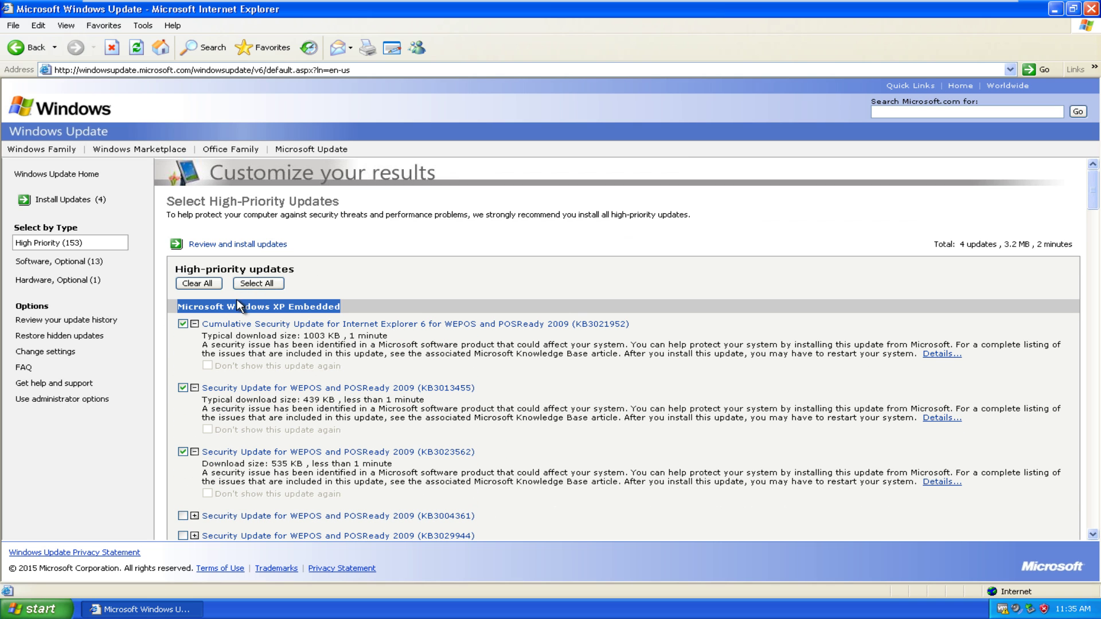
# Step: Review and install the four selected updates, then restart Windows to finish
pyautogui.click(226, 245)
pyautogui.scroll(-1, 228, 250)
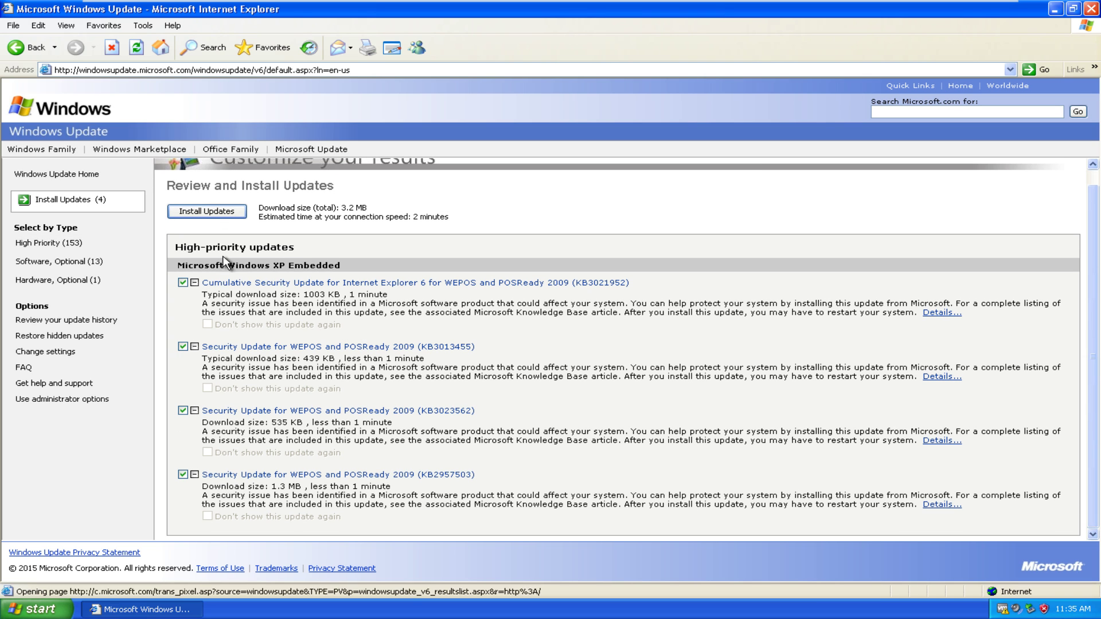
pyautogui.click(200, 214)
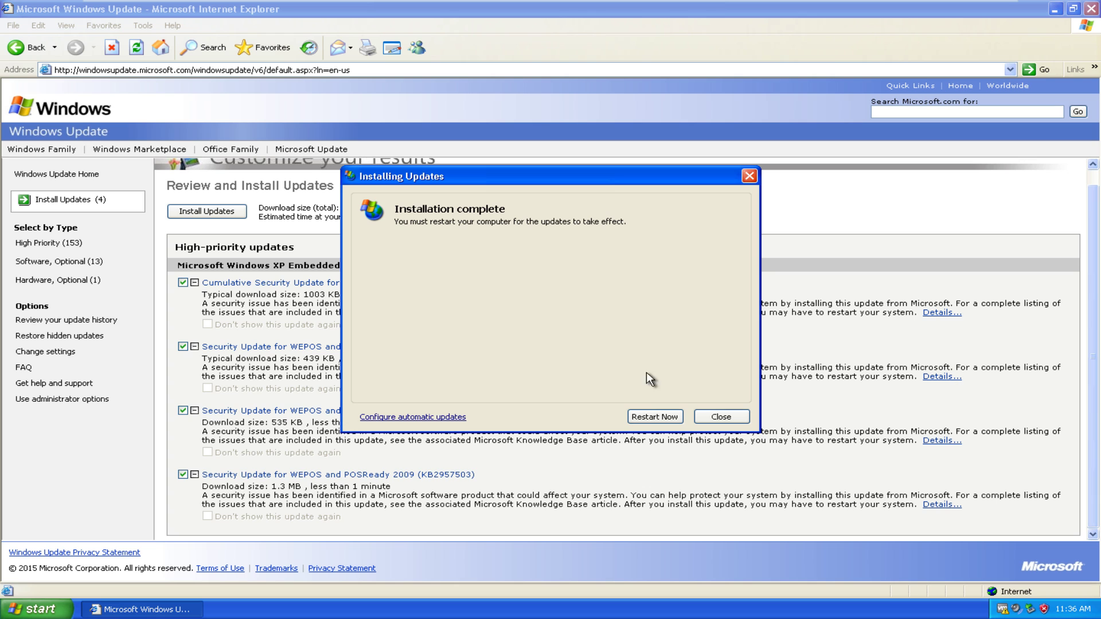
pyautogui.click(646, 413)
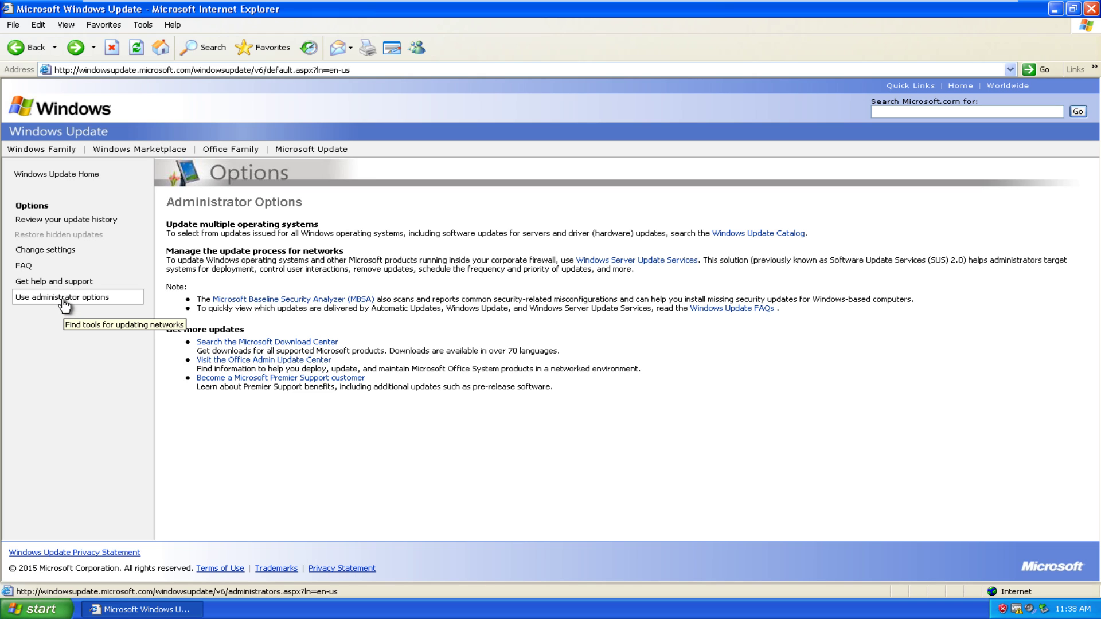
# Step: Show the update history listing the four WEPOS and POSReady 2009 updates succeeded on March 08, 2015
pyautogui.click(66, 223)
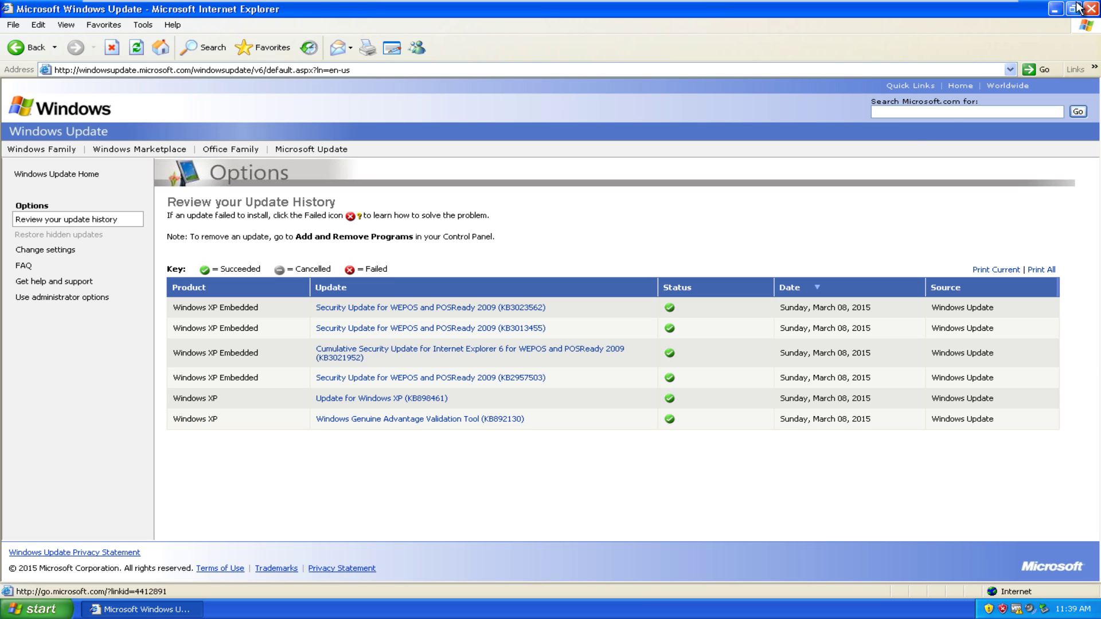
# Step: Restore Internet Explorer from maximized and resize it so the full update history table fits
pyautogui.click(1072, 9)
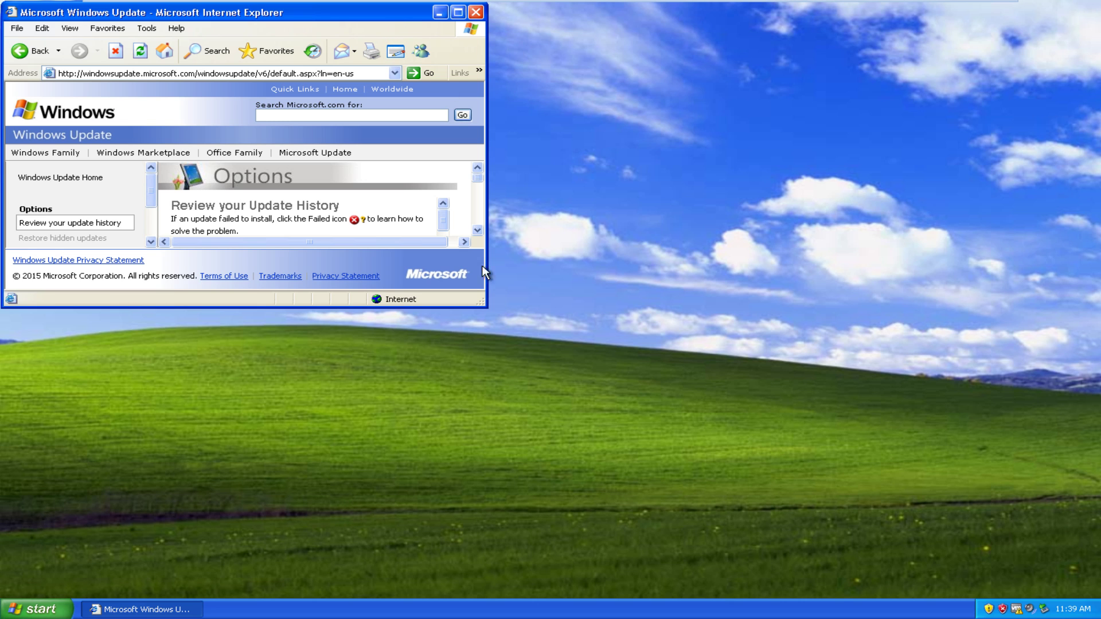
pyautogui.moveTo(477, 304); pyautogui.dragTo(1025, 552)
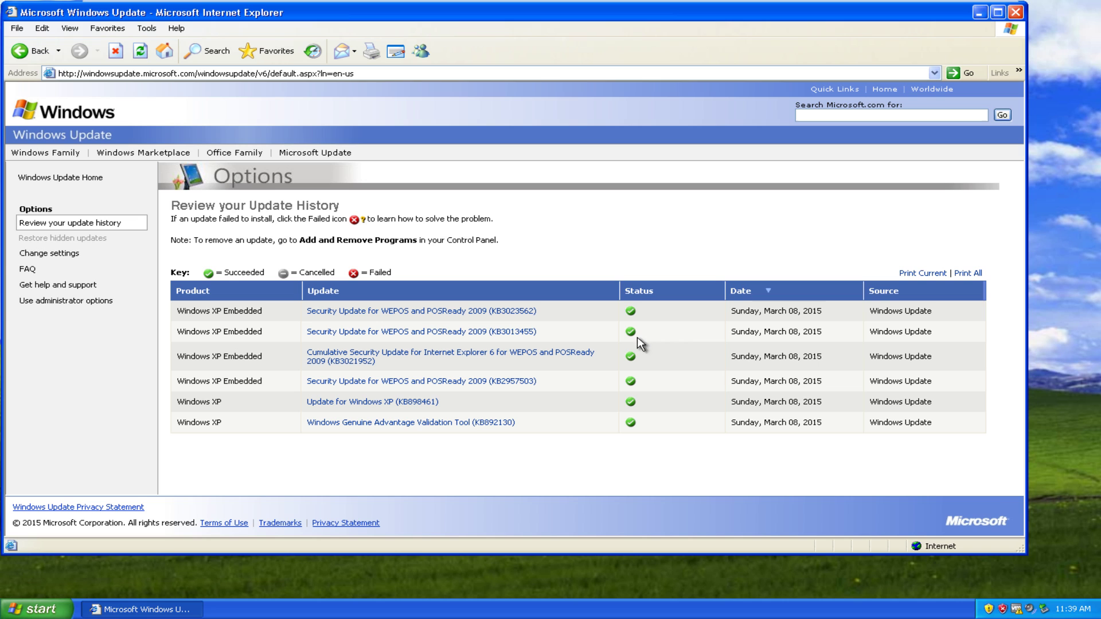
pyautogui.moveTo(1026, 554); pyautogui.dragTo(1090, 579)
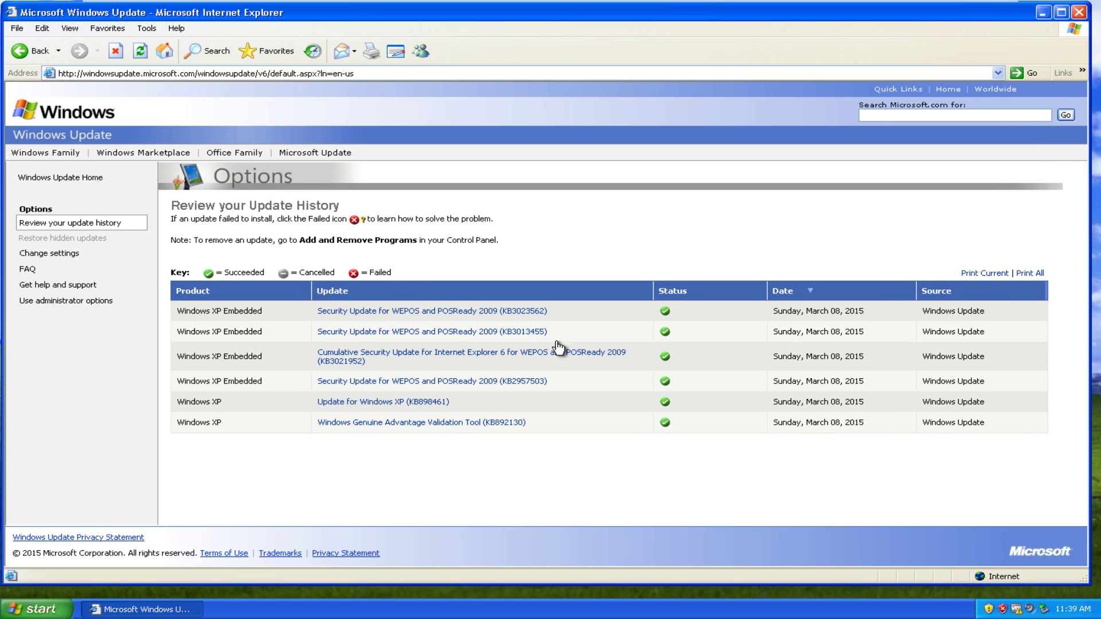